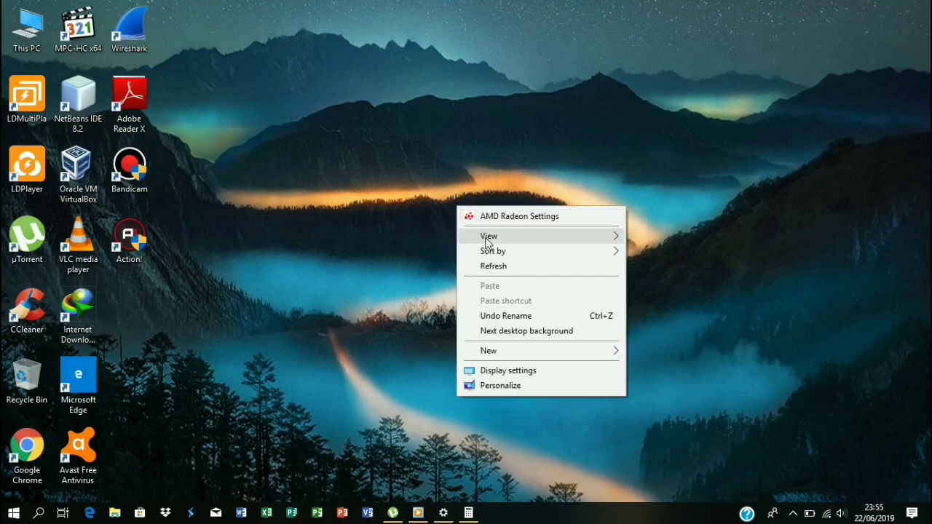
Refresh the desktop and open Disk Management in Computer Management for This PC.
left_click(492, 264)
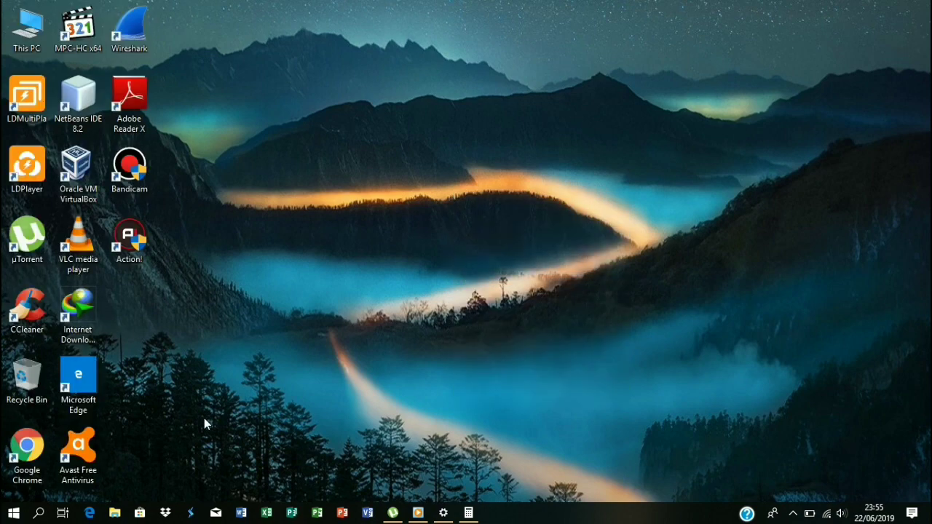
left_click(117, 514)
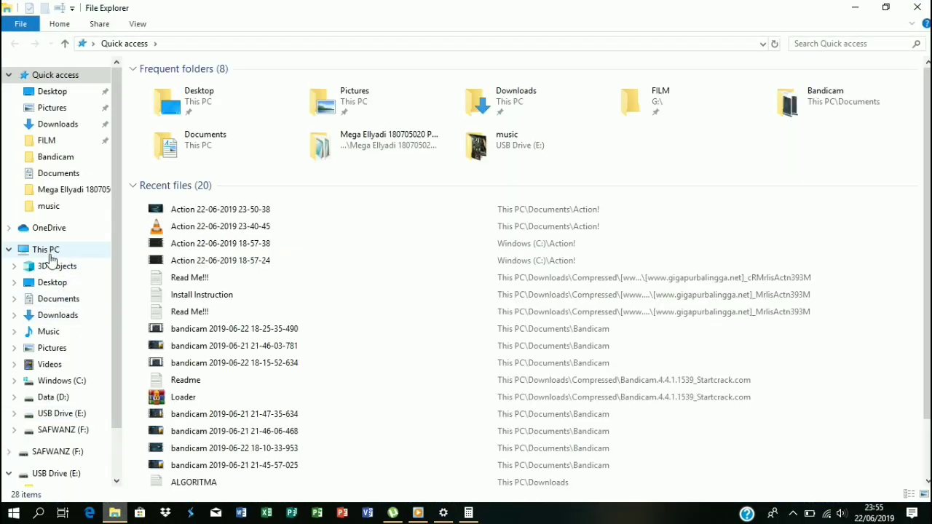
right_click(50, 255)
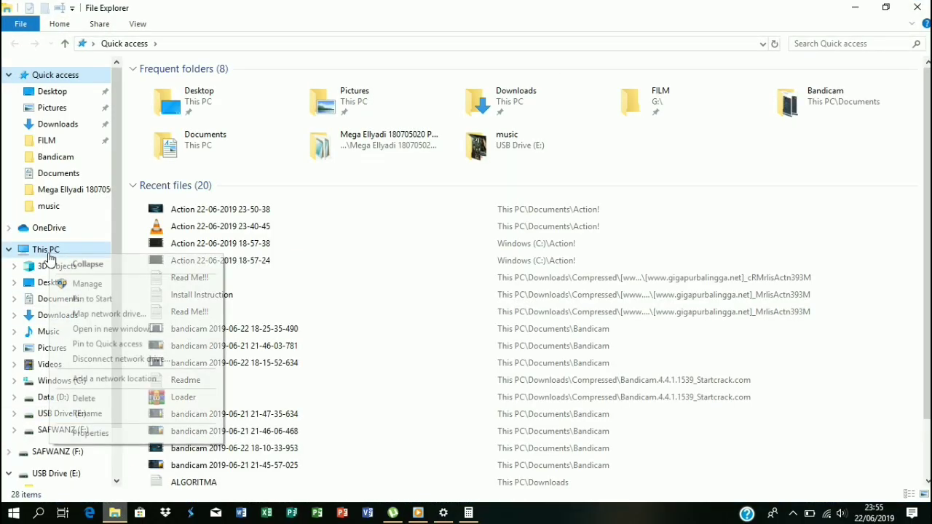
left_click(77, 287)
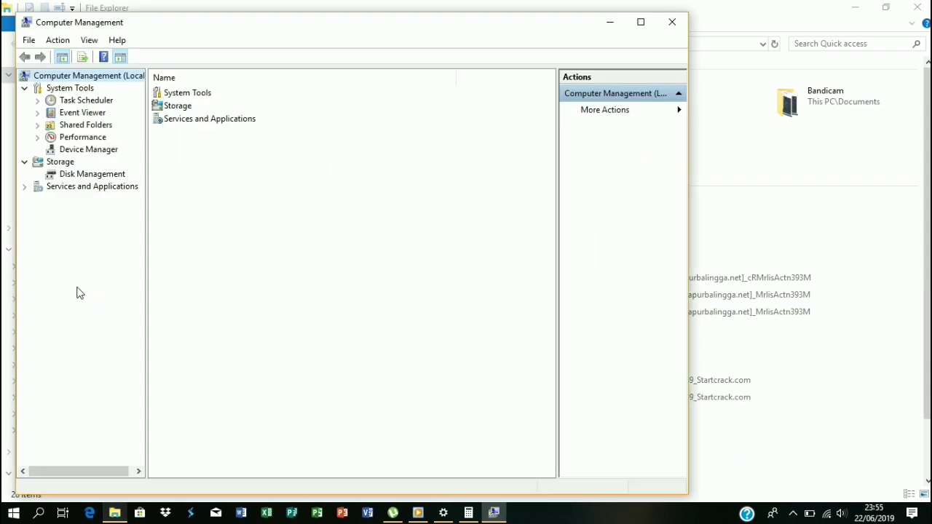
left_click(84, 181)
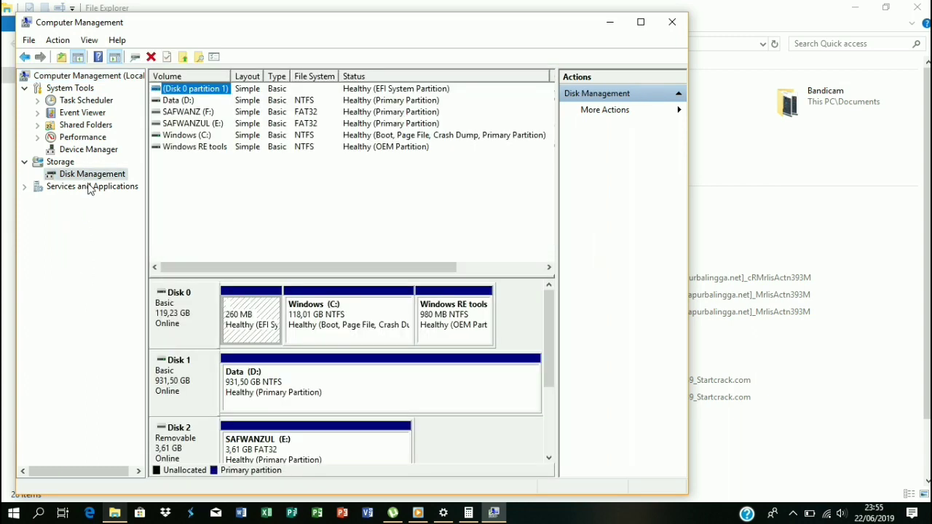
Calculate 50 × 1024 in Calculator to convert 50 GB to megabytes and minimize it.
left_click(468, 512)
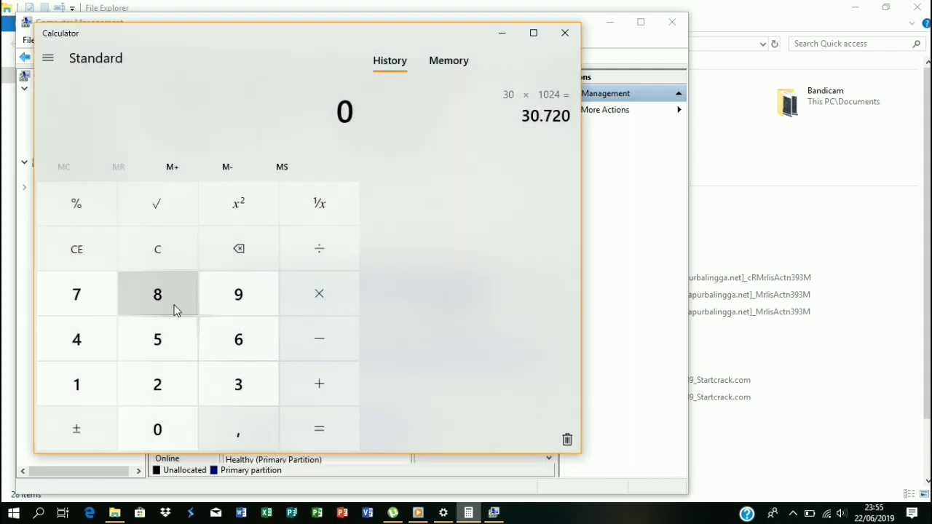
left_click(164, 349)
left_click(185, 426)
left_click(318, 293)
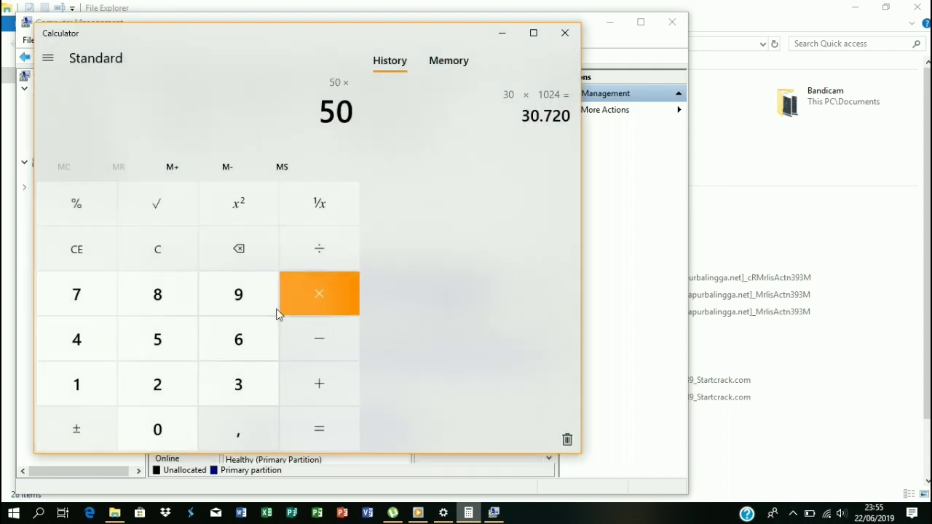
left_click(101, 385)
left_click(127, 428)
left_click(155, 385)
left_click(55, 340)
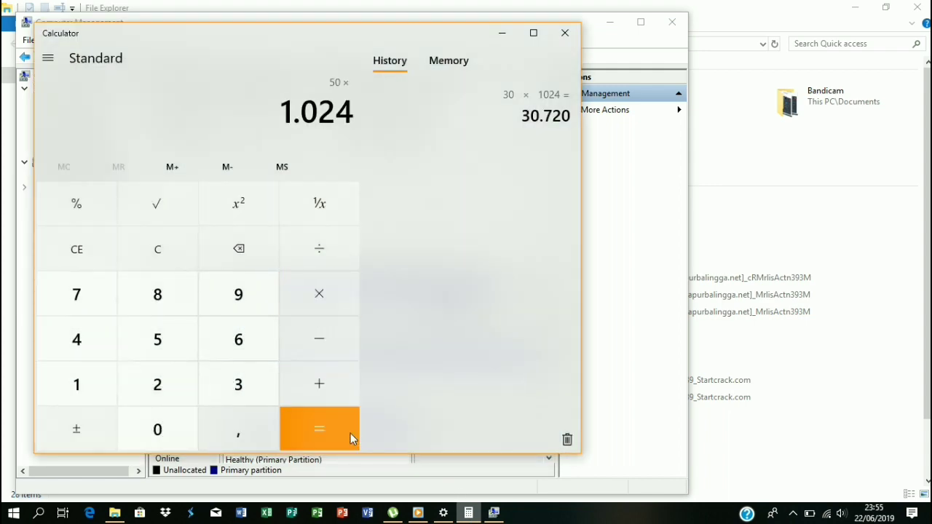
left_click(342, 432)
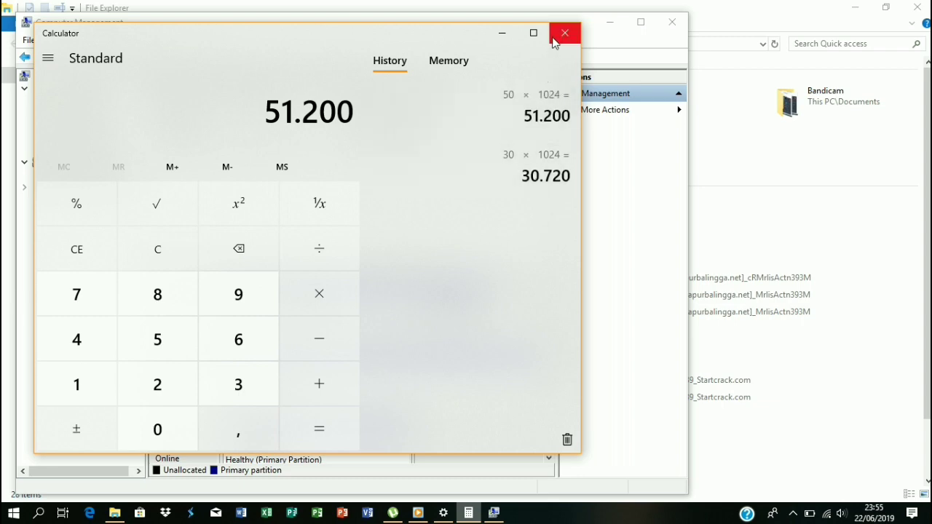
left_click(502, 38)
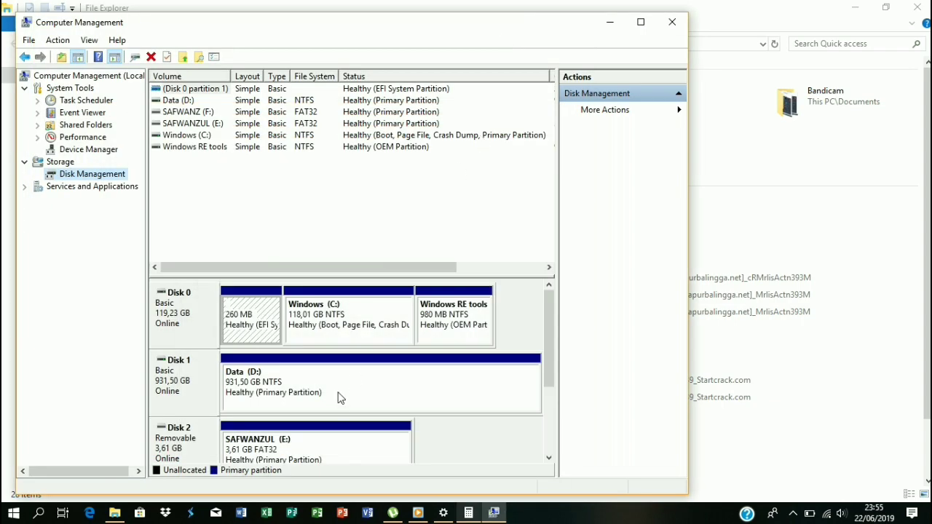
right_click(339, 391)
left_click(509, 179)
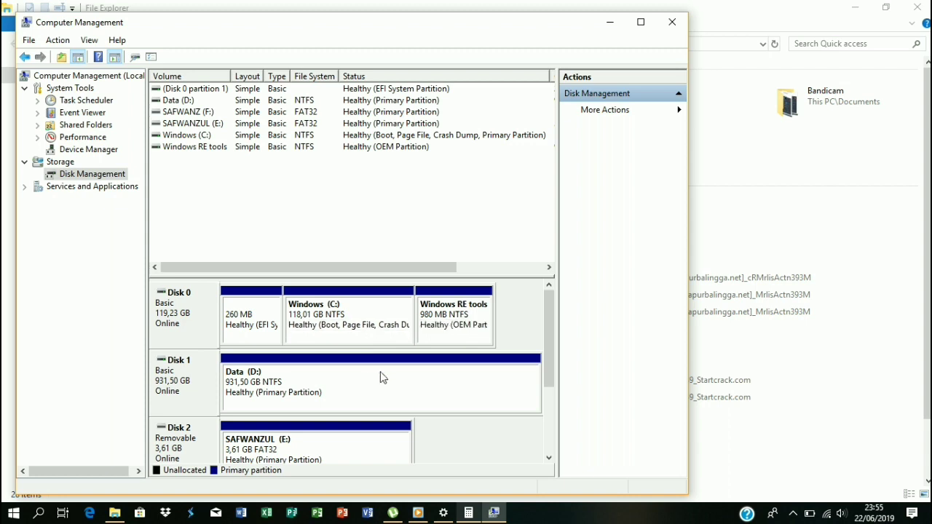
right_click(265, 339)
left_click(454, 336)
right_click(454, 337)
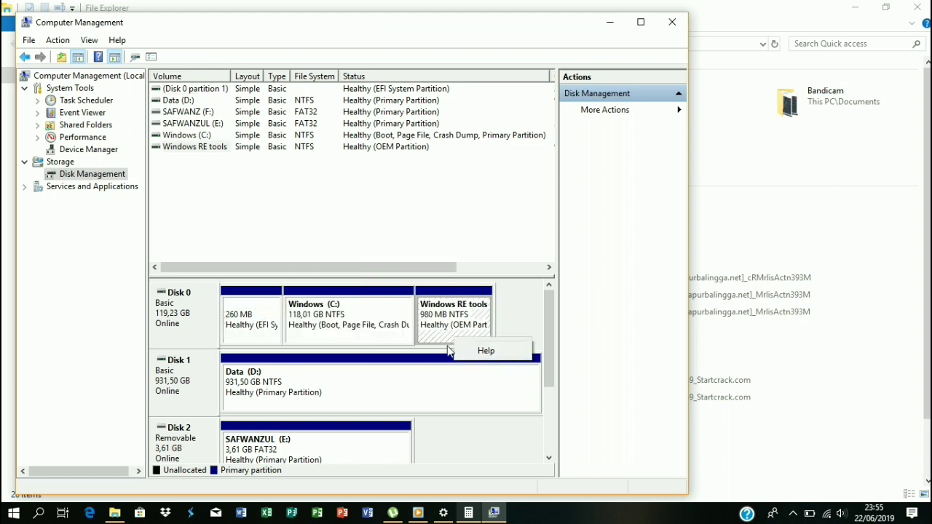
Shrink the Data (D:) volume on Disk 1 by 51200 MB and close Computer Management and File Explorer.
right_click(371, 374)
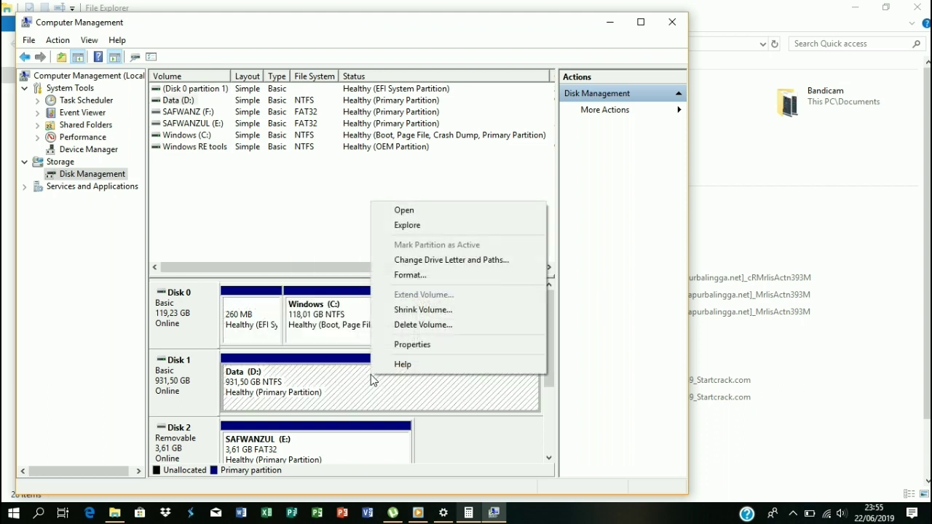
left_click(423, 310)
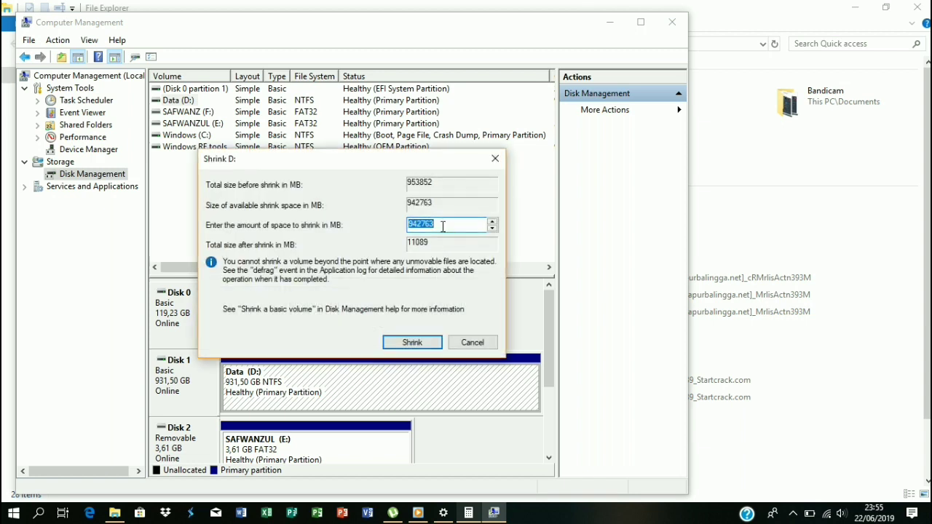
key("BackSpace")
type("51200")
key("Return")
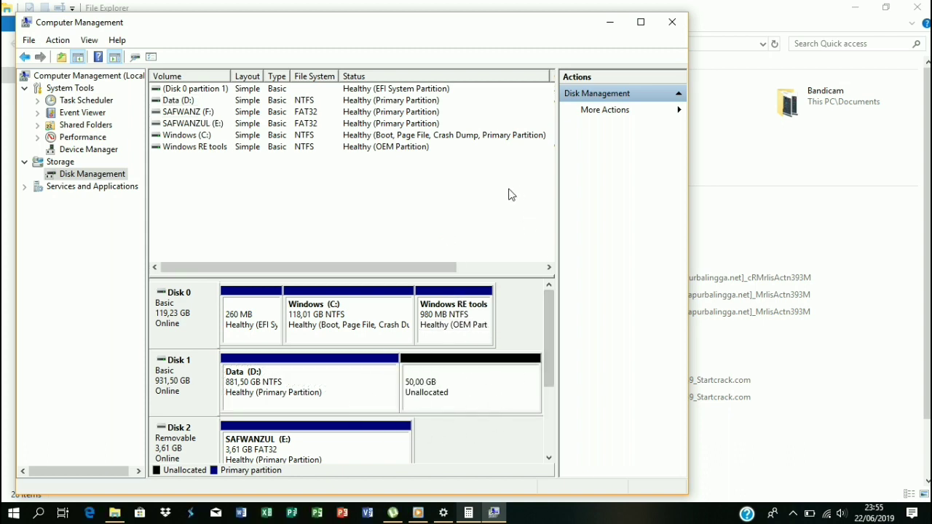
left_click(678, 27)
left_click(917, 7)
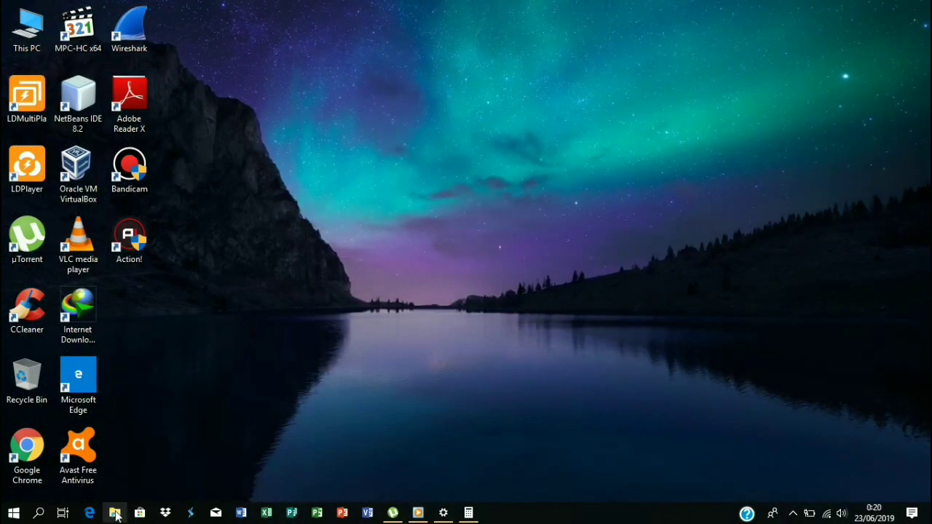
Launch rufus-3.5 from the Rufus folder on the Data (D:) drive.
key("super+e")
left_click(62, 399)
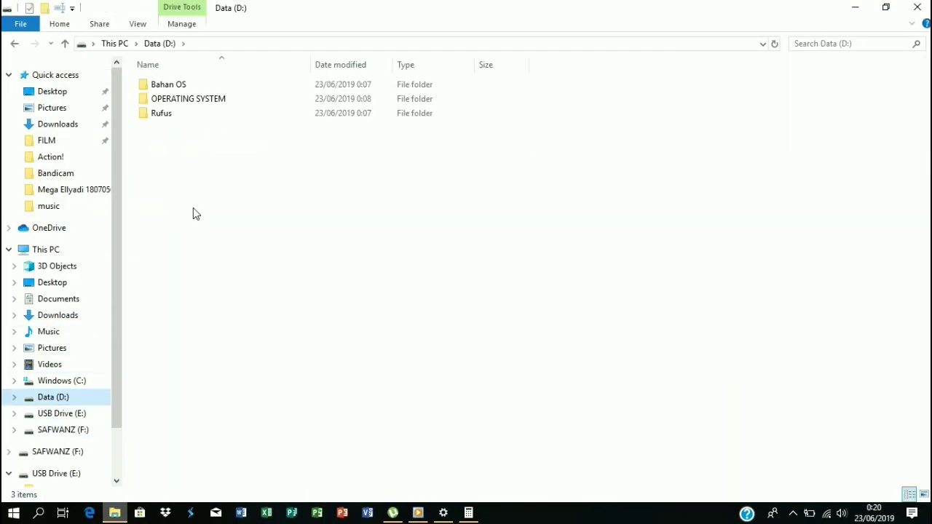
double_click(185, 117)
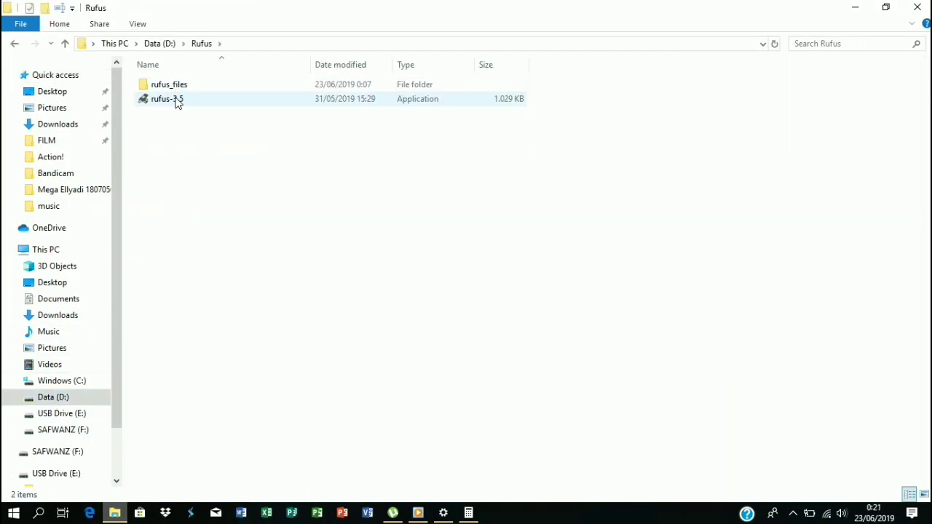
right_click(179, 100)
left_click(207, 123)
left_click(392, 363)
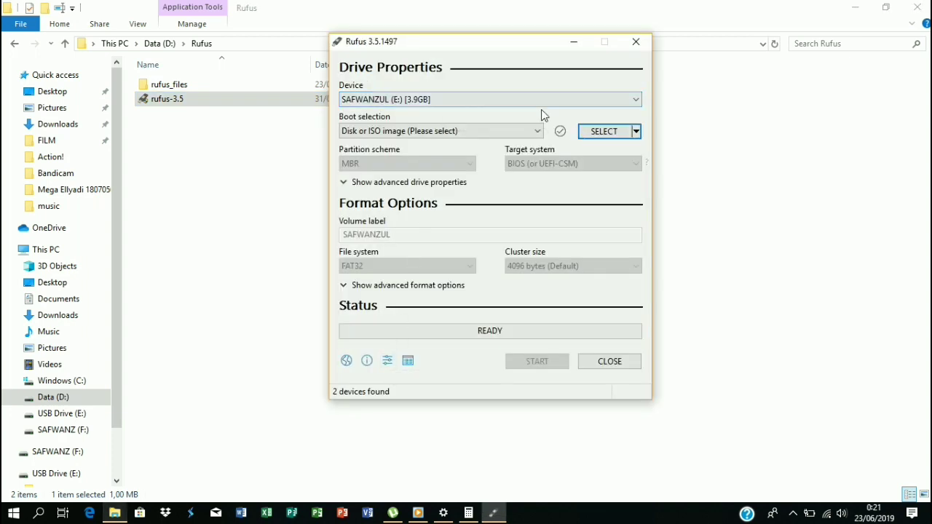
Choose the 16 GB (F:) drive as the device and load Fedora-Workstation-Live-x86_64-30-1.2.iso from the Data (D:) drive as boot image.
left_click(617, 102)
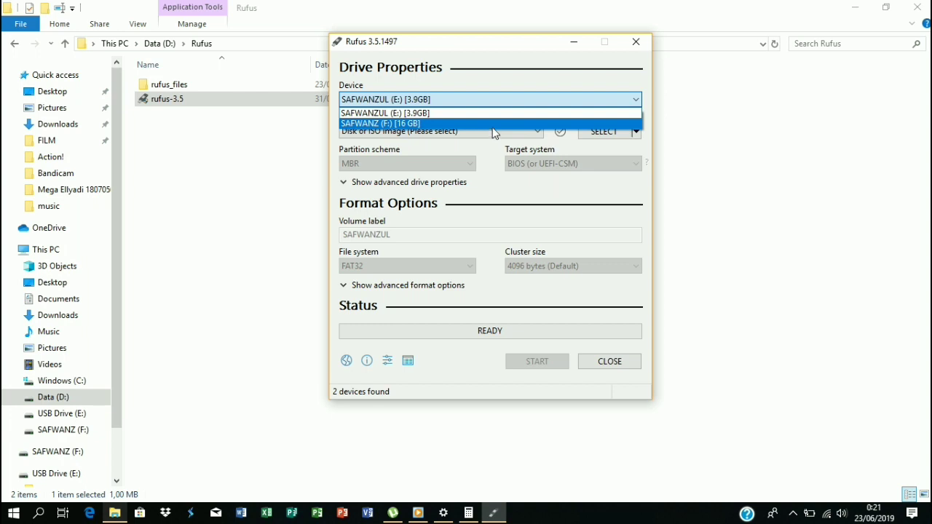
left_click(494, 124)
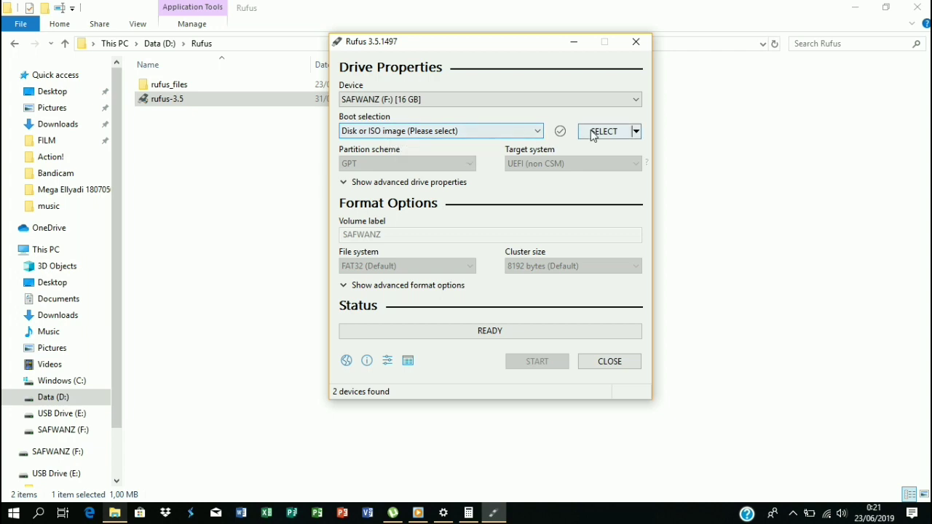
left_click(530, 137)
left_click(601, 130)
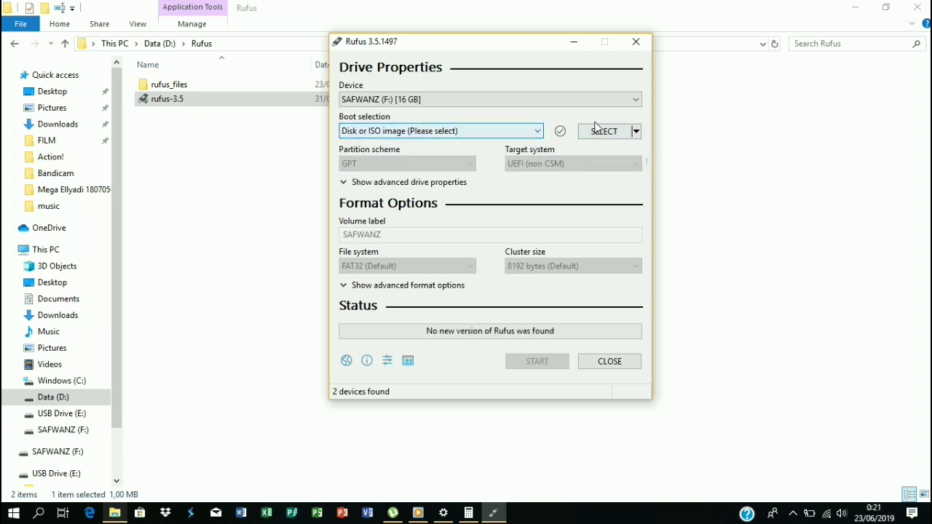
left_click(603, 131)
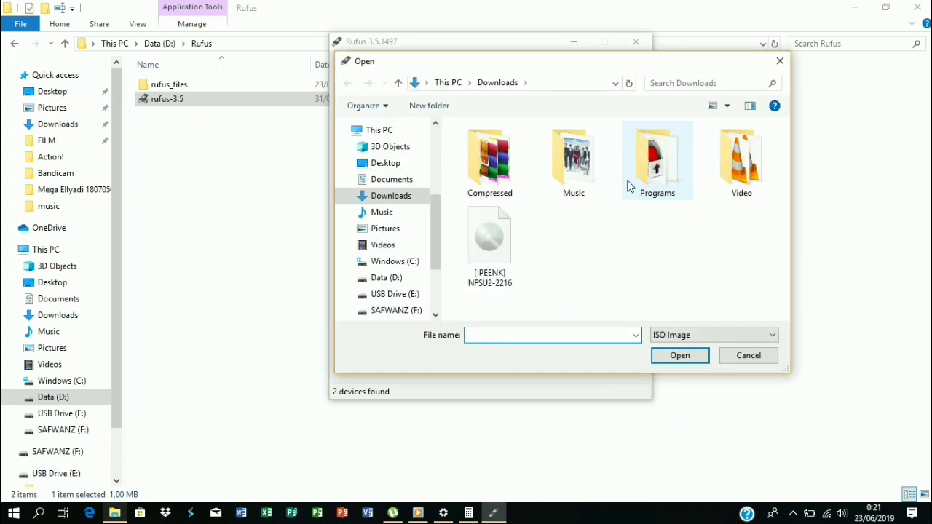
left_click(386, 277)
double_click(495, 146)
left_click(511, 145)
left_click(678, 354)
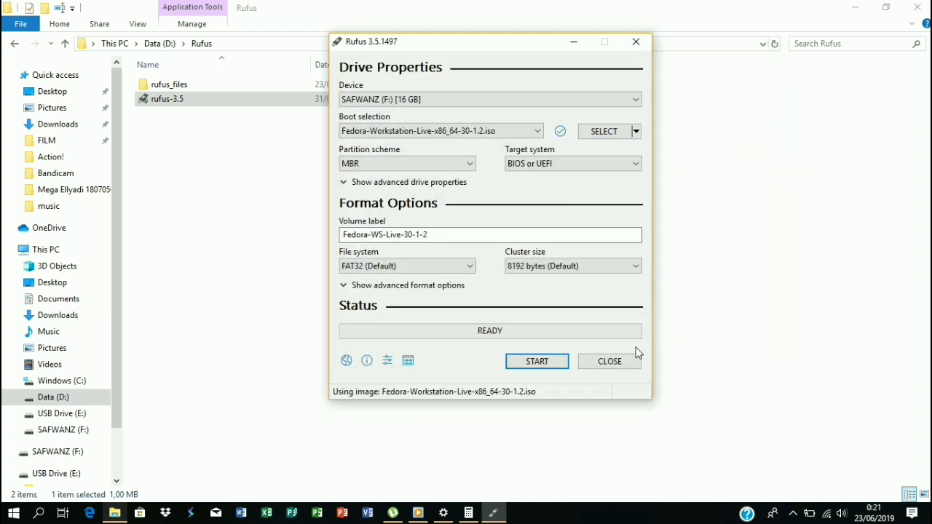
Keep the MBR partition scheme and write the Fedora image in ISO Image mode, accepting erasure of the 16 GB drive.
left_click(464, 165)
left_click(466, 166)
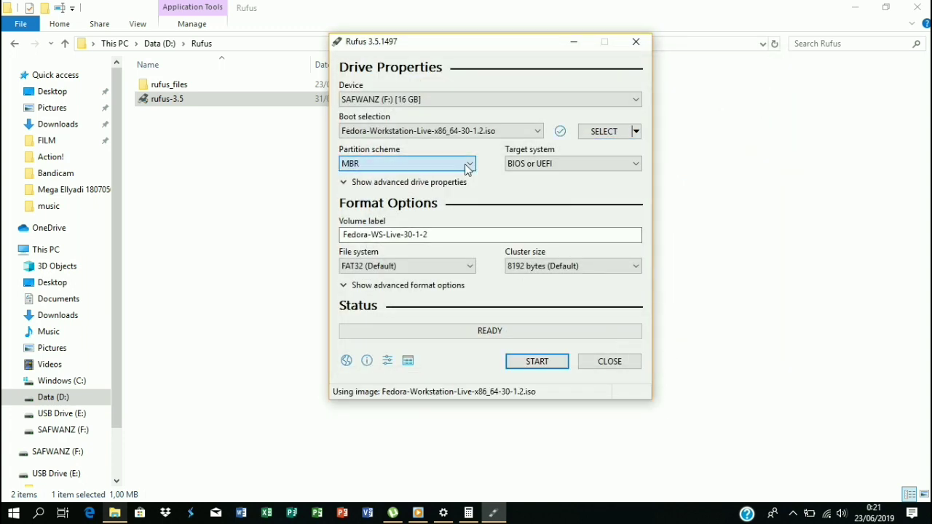
left_click(537, 360)
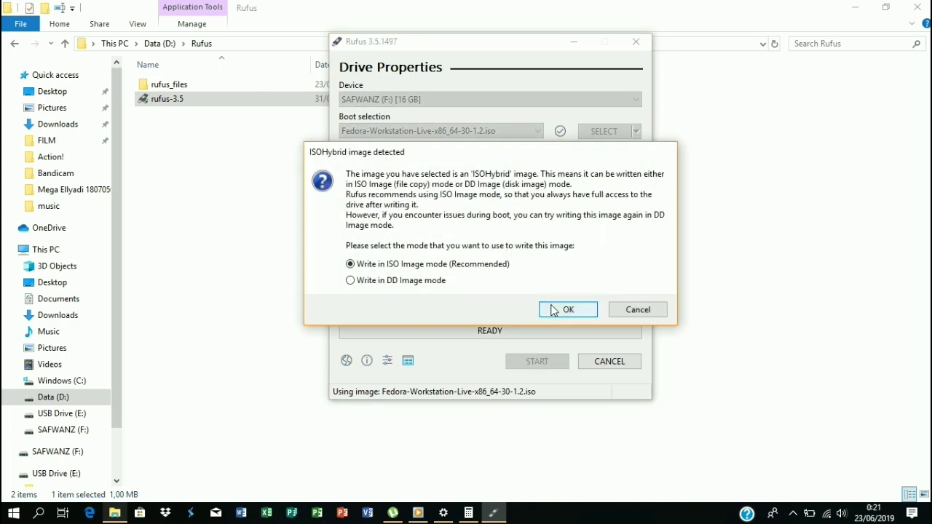
left_click(552, 310)
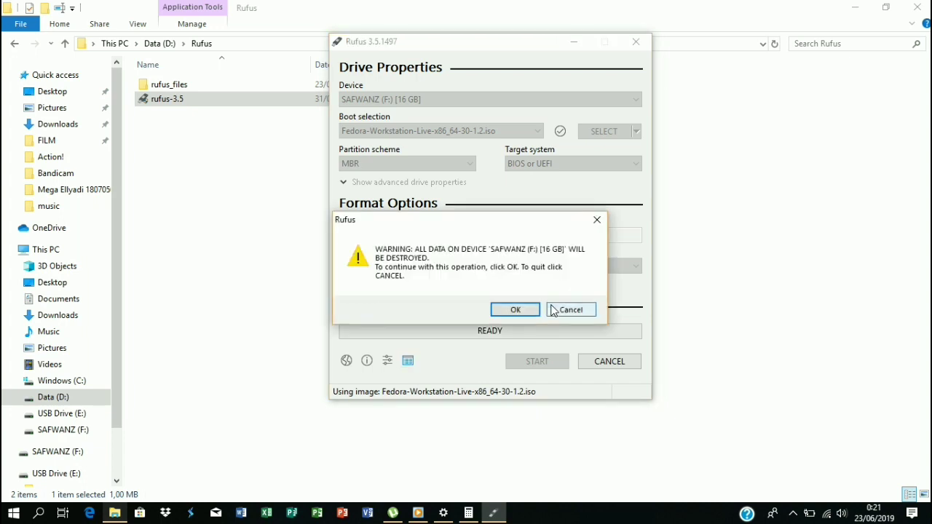
left_click(531, 310)
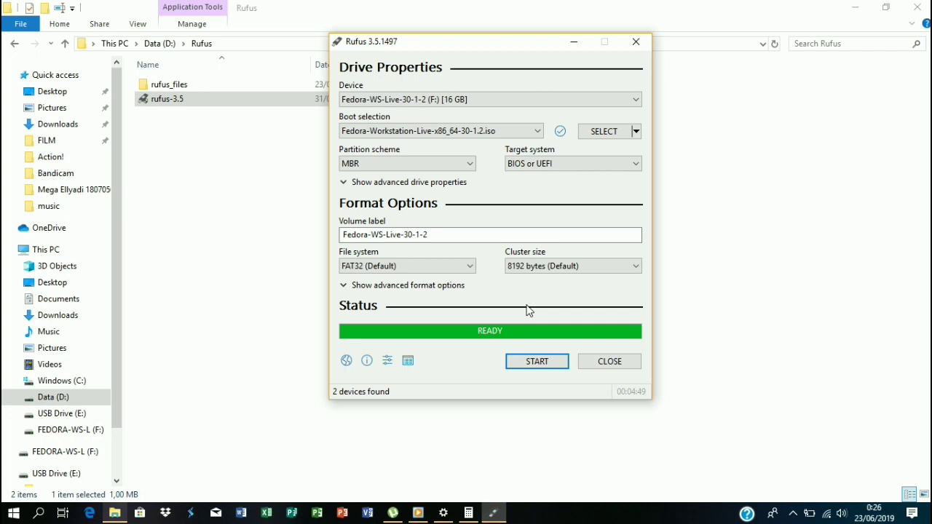
Close Rufus and the File Explorer window and refresh the desktop.
left_click(609, 361)
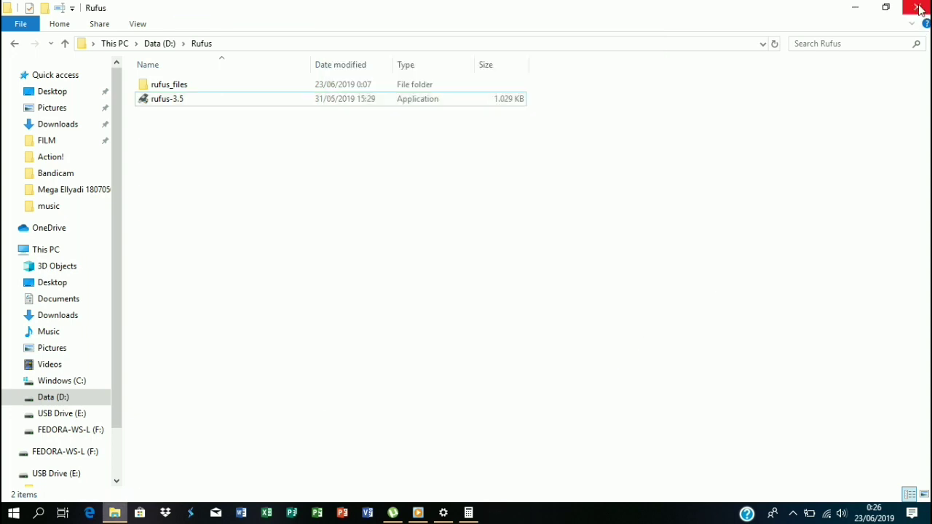
left_click(919, 7)
right_click(634, 162)
left_click(663, 222)
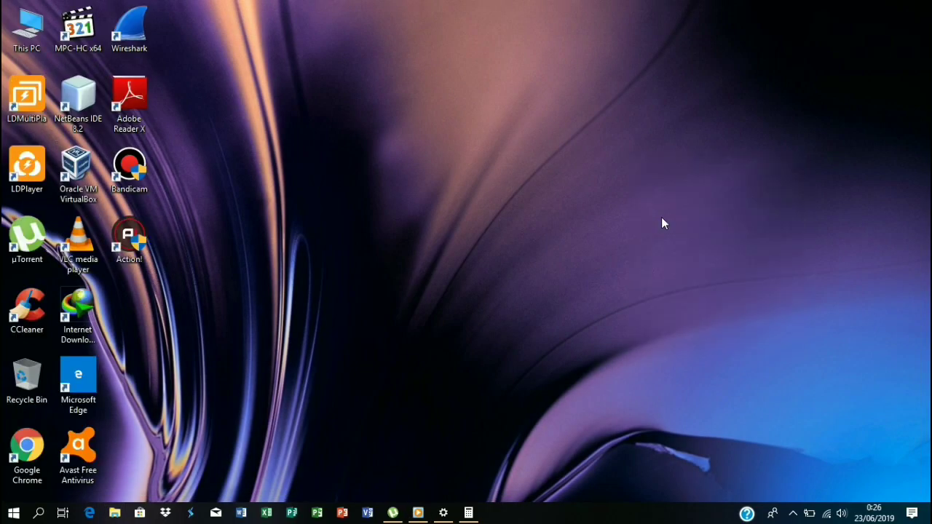